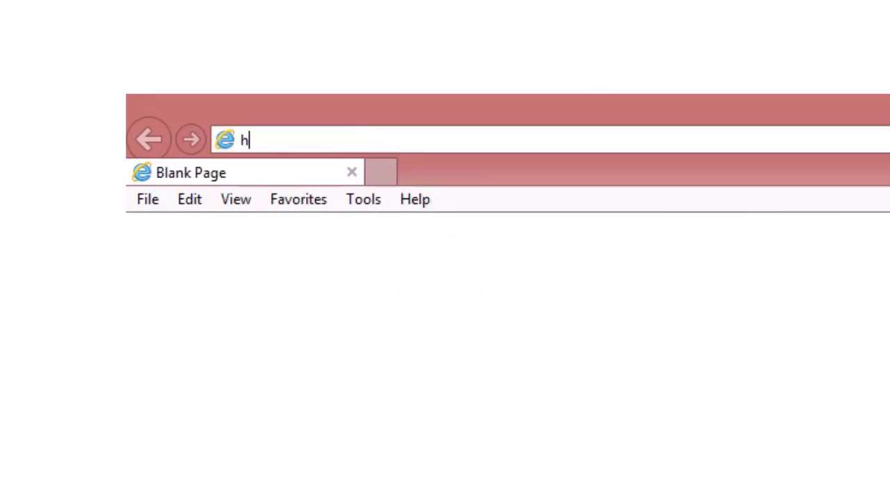
pyautogui.write('://??')
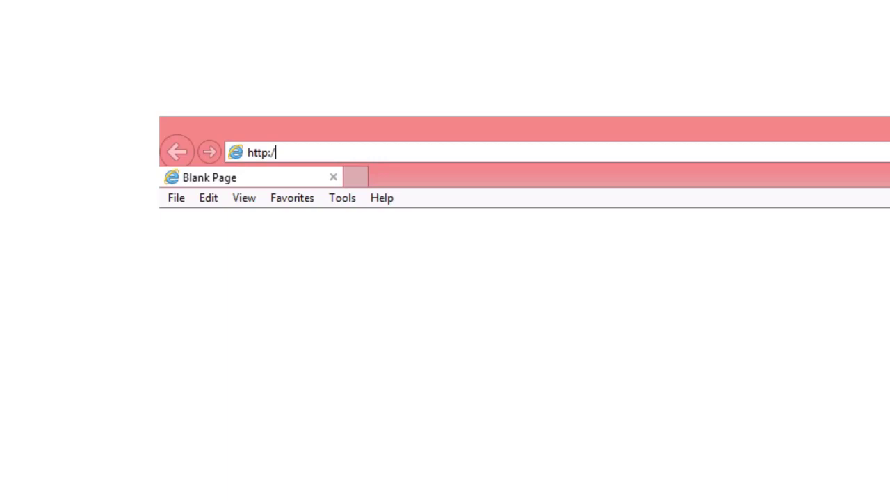
pyautogui.write('://domain name')
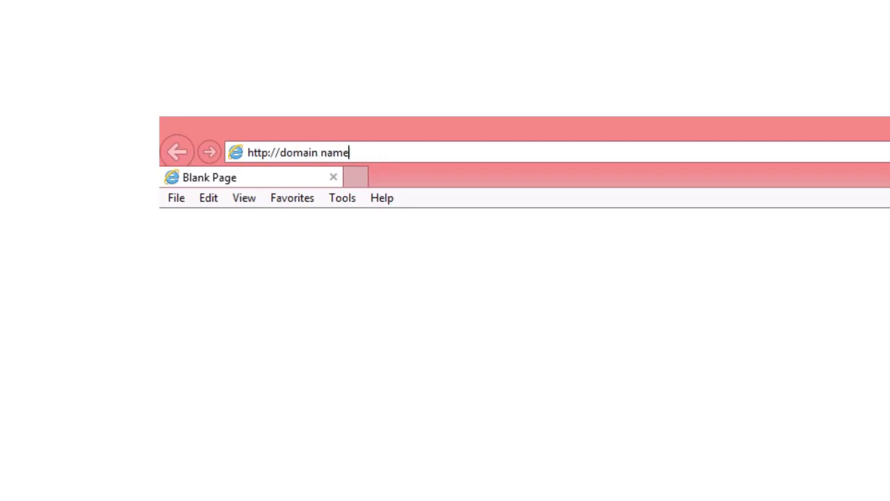
pyautogui.write('.com')
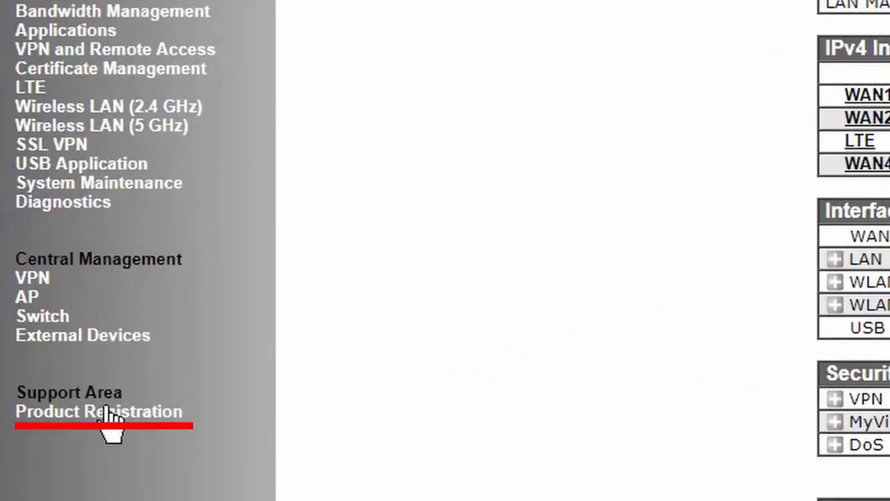
# - Open the router's product registration and log in to MyVigor with the account's username and password
pyautogui.click(106, 412)
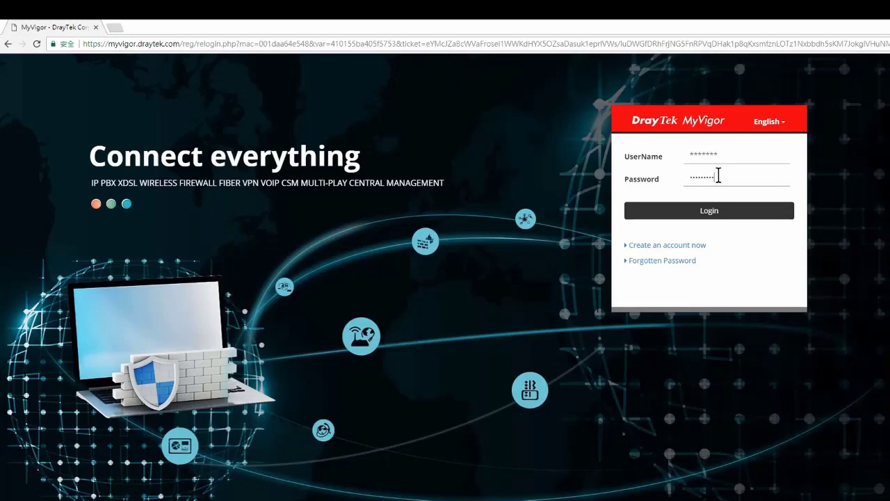
pyautogui.click(730, 212)
# - Register the router to the MyVigor account under the nickname demo0302
pyautogui.write('de')
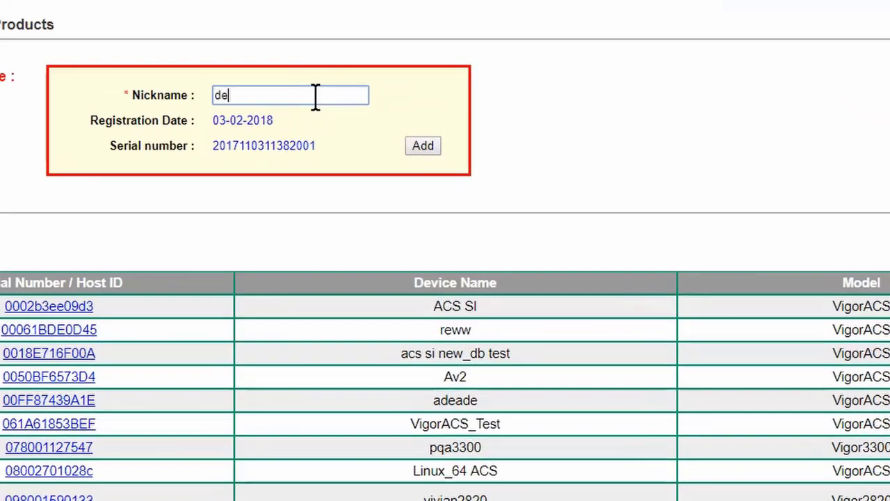
pyautogui.write('mo03')
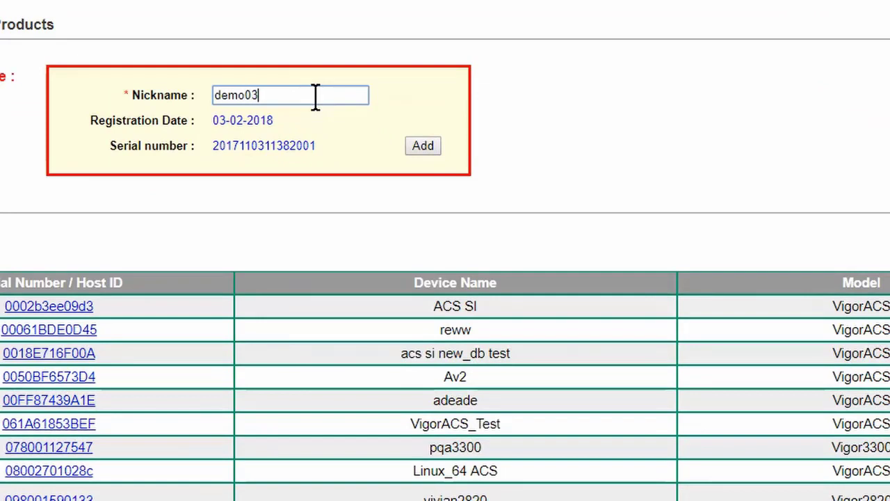
pyautogui.write('02')
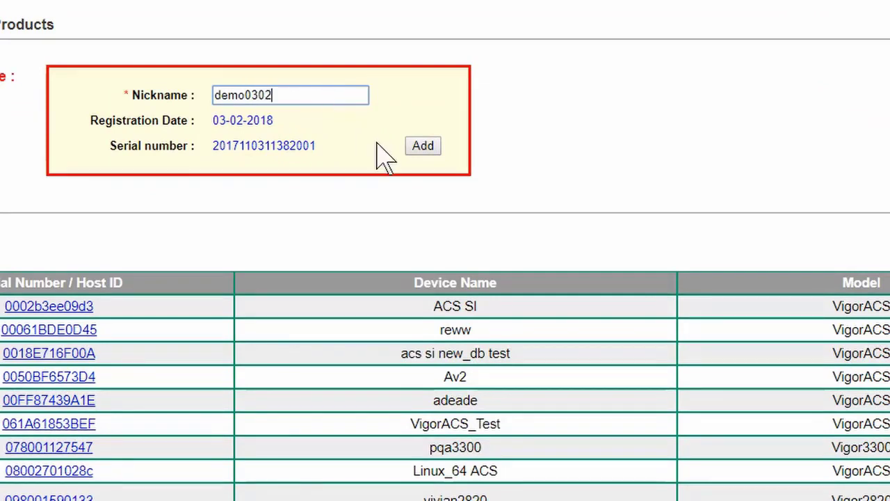
pyautogui.click(415, 148)
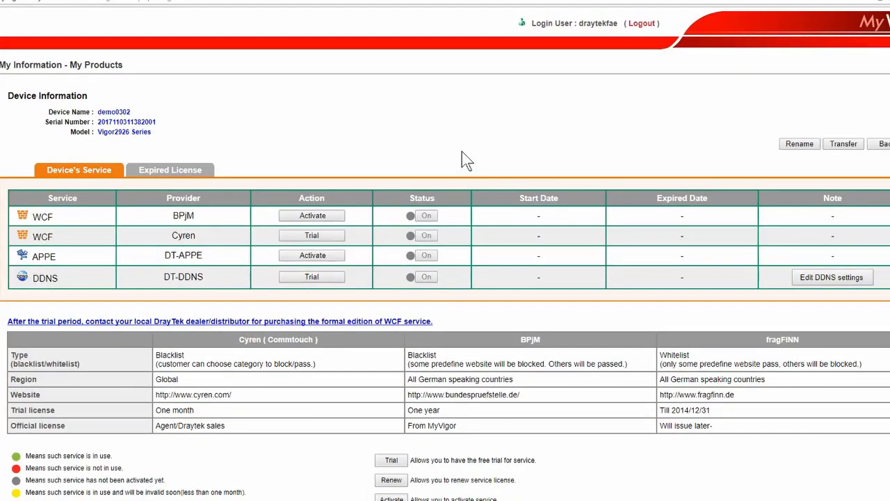
# - Activate the DT-DDNS trial licence with activation date 03-02-2018, accepting the agreement, and check its validity period on the service activation page
pyautogui.click(327, 276)
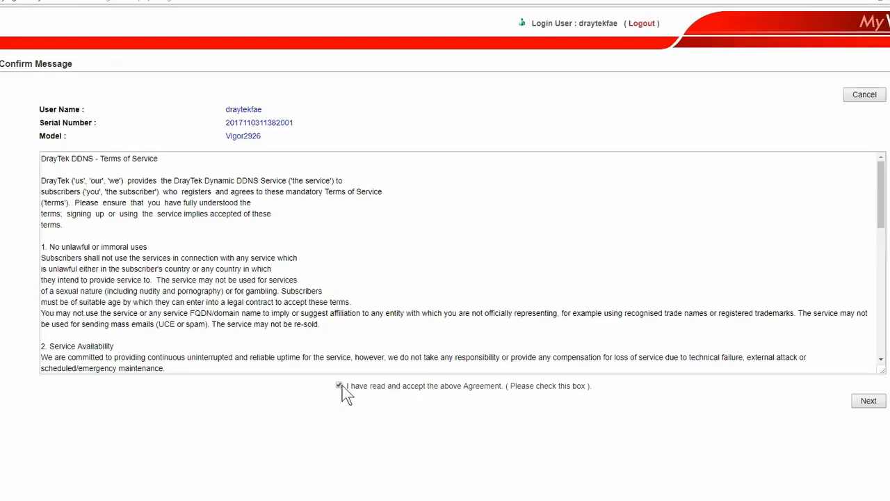
pyautogui.click(862, 402)
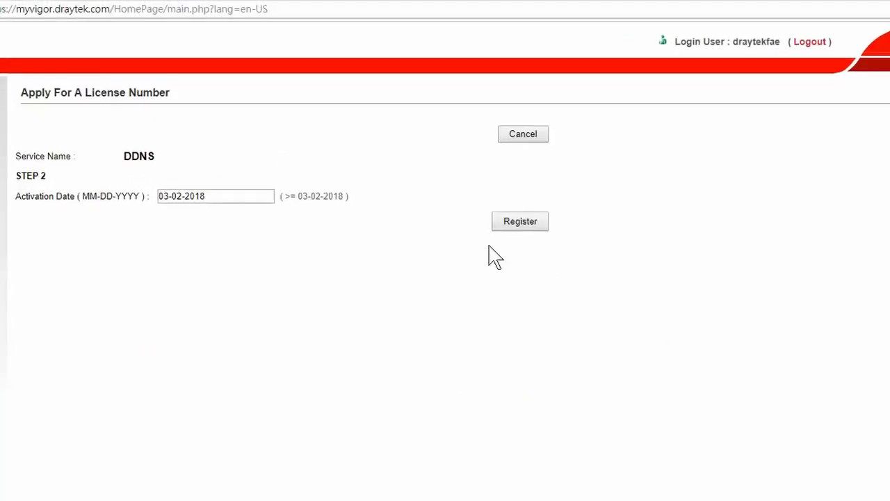
pyautogui.click(501, 226)
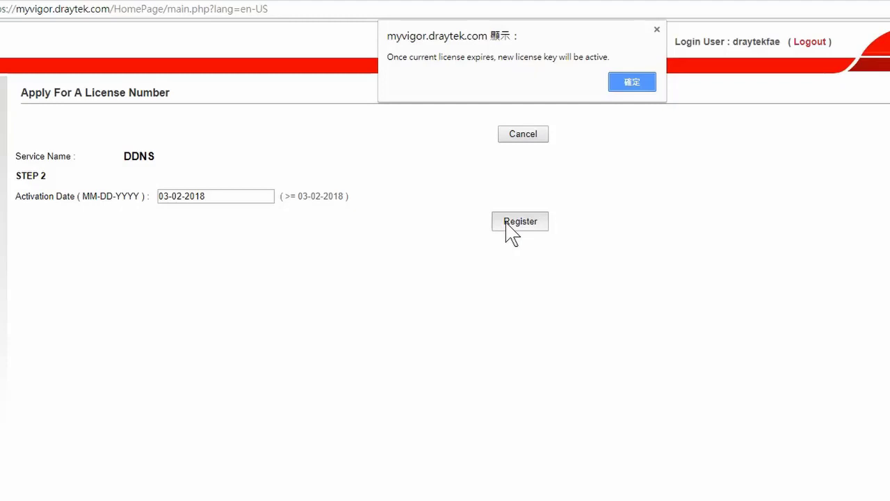
pyautogui.click(640, 84)
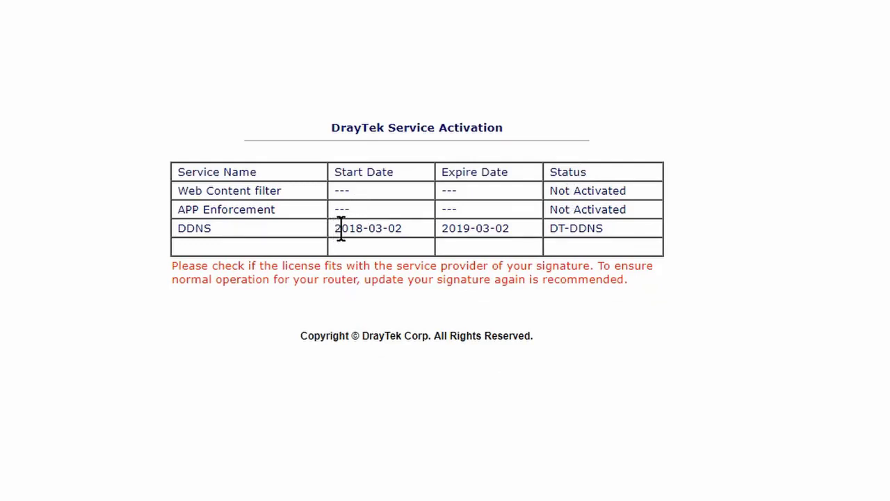
pyautogui.moveTo(335, 228); pyautogui.dragTo(617, 234)
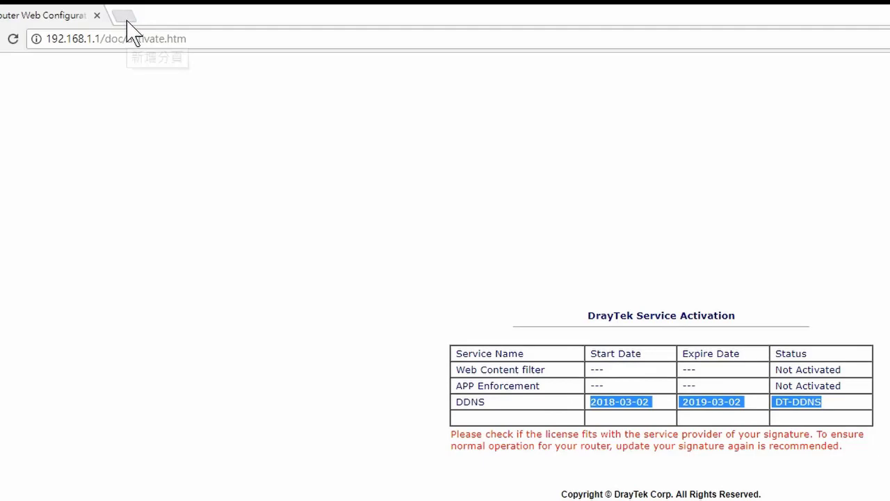
# - Open myvigor.draytek.com in a new browser tab
pyautogui.click(128, 21)
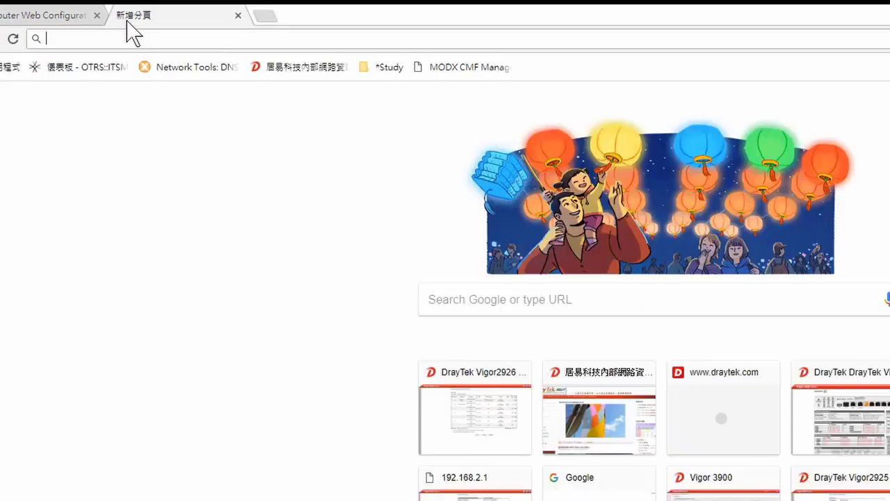
pyautogui.write('myvigor.d')
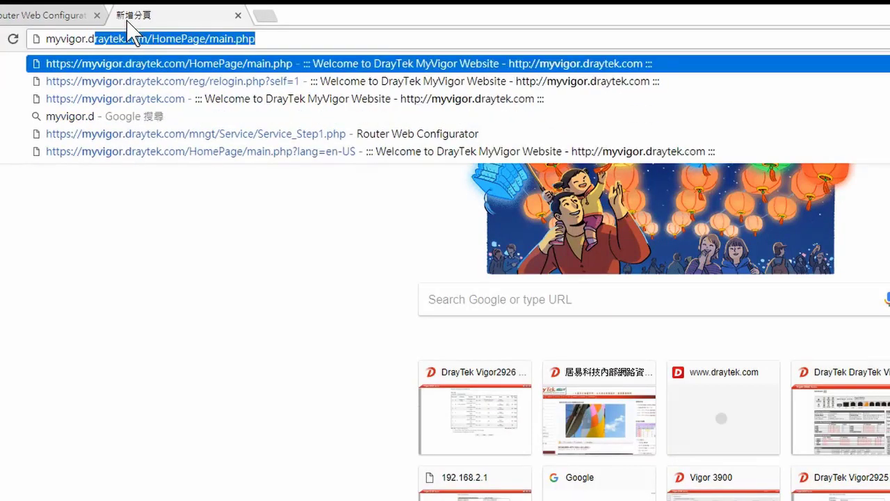
pyautogui.write('raytek.c')
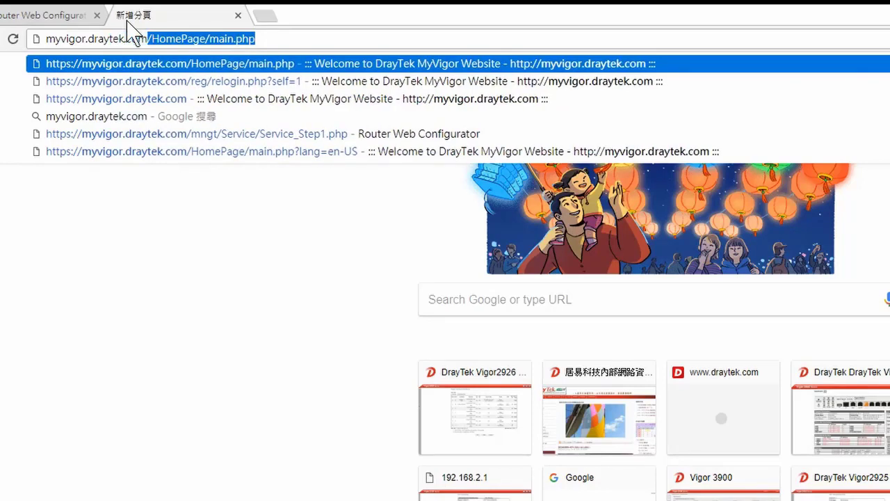
pyautogui.write('om')
pyautogui.press('Return')
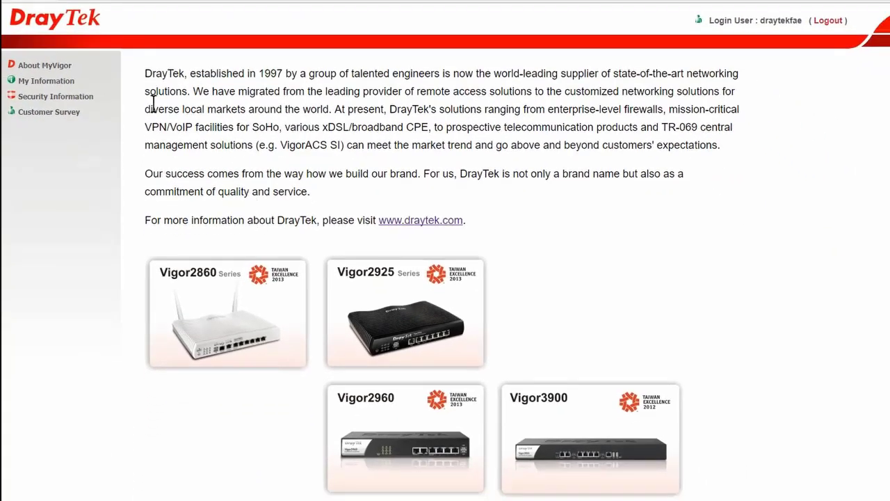
# - Find the demo0302 router by its serial number in the account's product list and open its device information
pyautogui.click(66, 83)
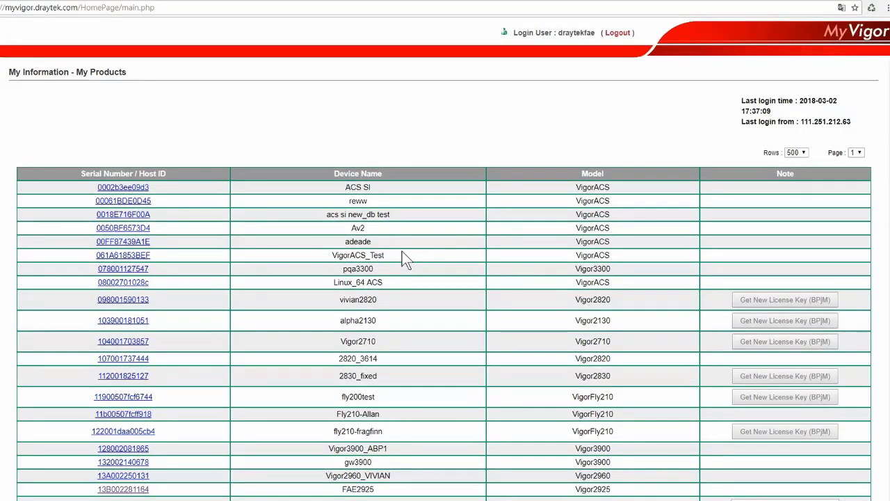
pyautogui.hotkey('ctrl', 'f')
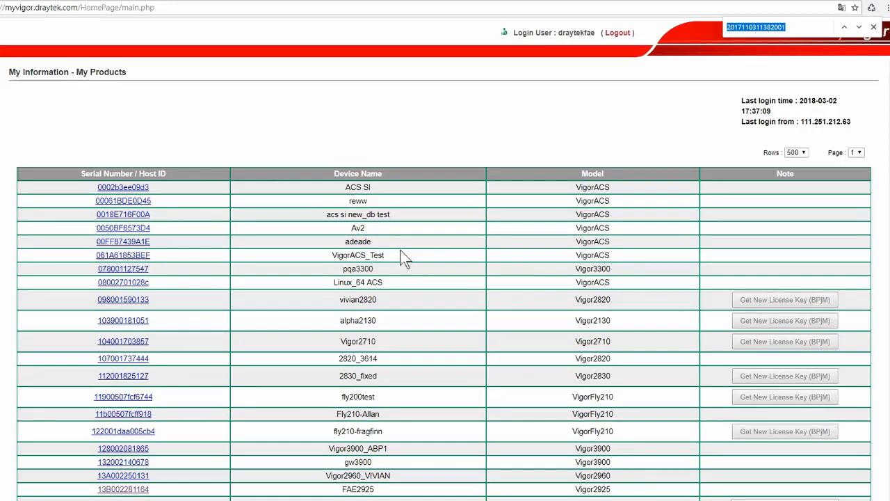
pyautogui.press('Return')
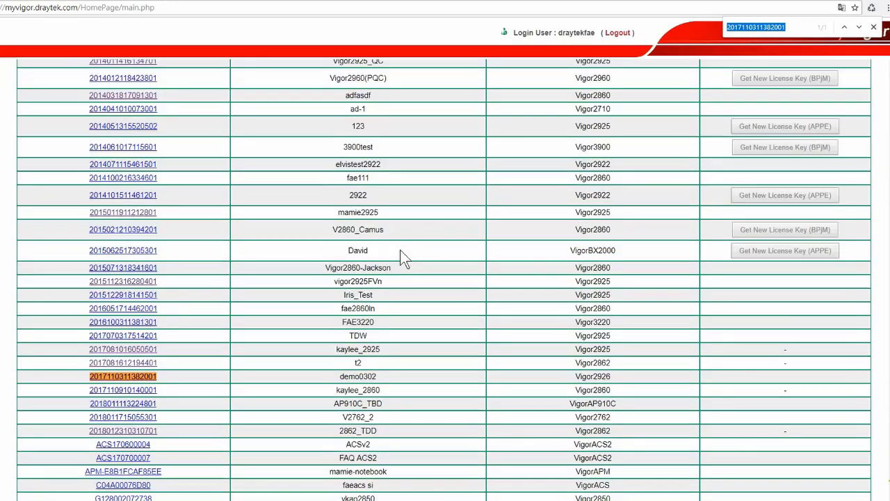
pyautogui.click(146, 378)
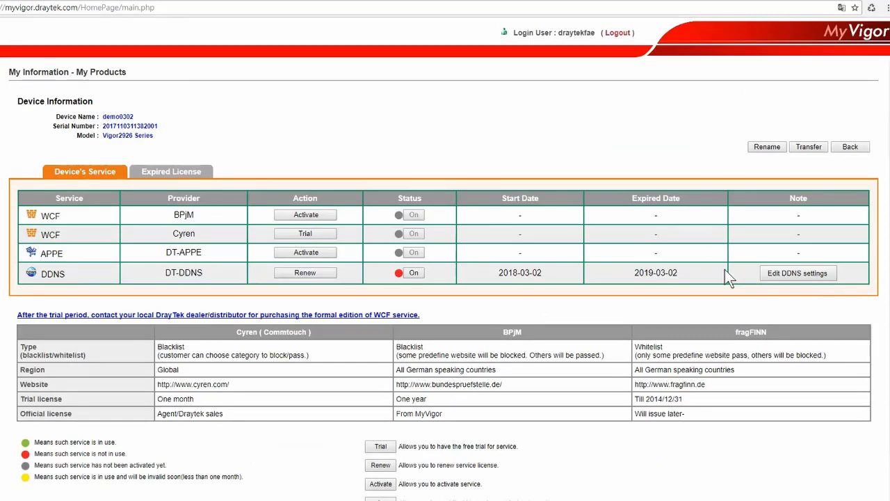
# - Create the domain name DemoTest20180302 under drayddns.com in the device's DDNS settings
pyautogui.click(775, 273)
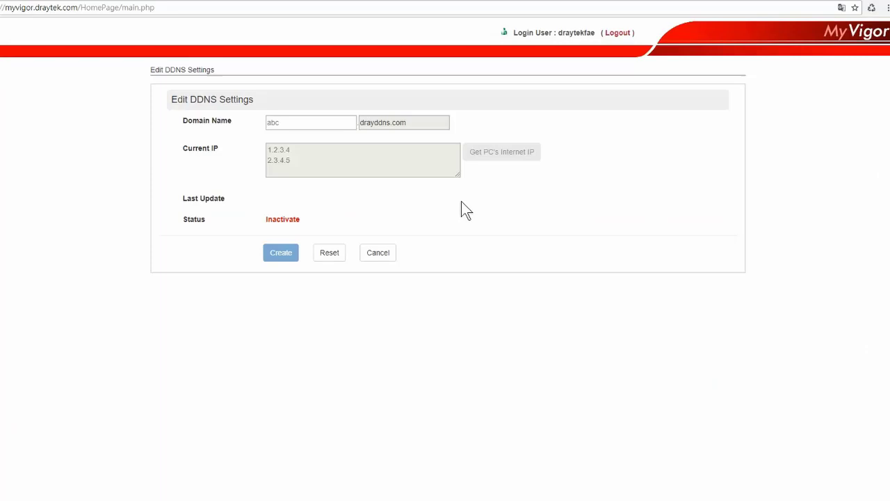
pyautogui.click(320, 120)
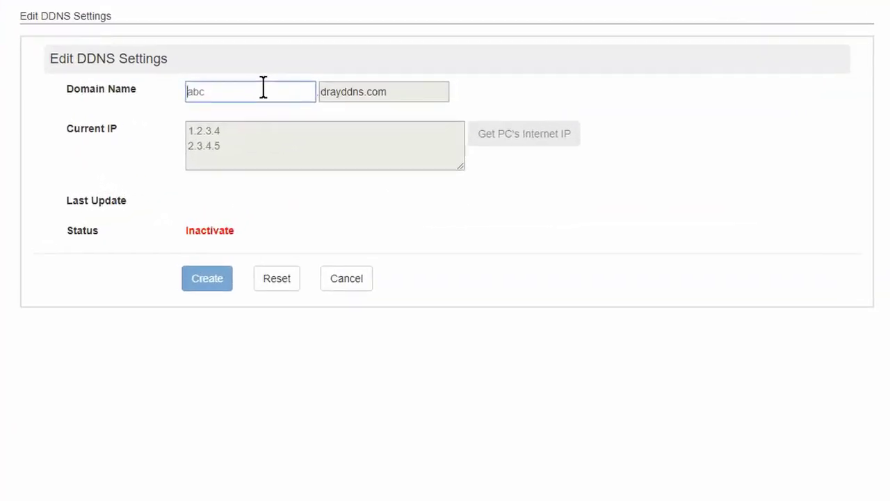
pyautogui.write('DemoTest20180302')
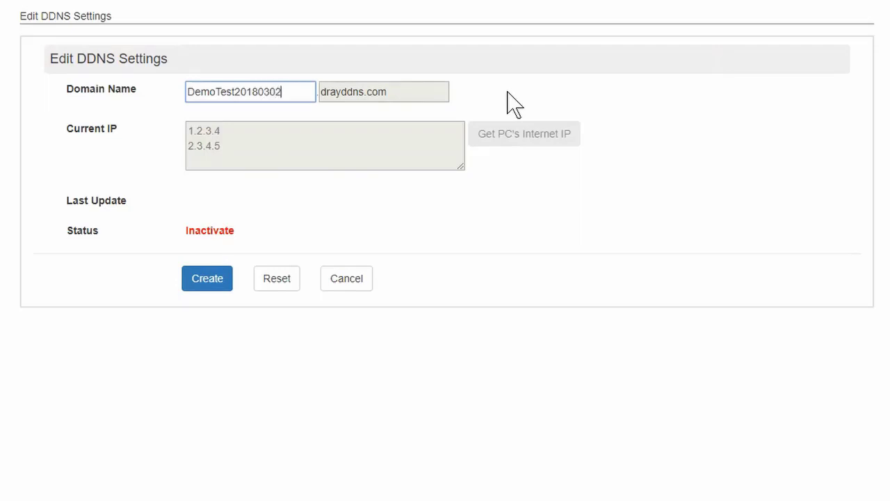
pyautogui.click(221, 278)
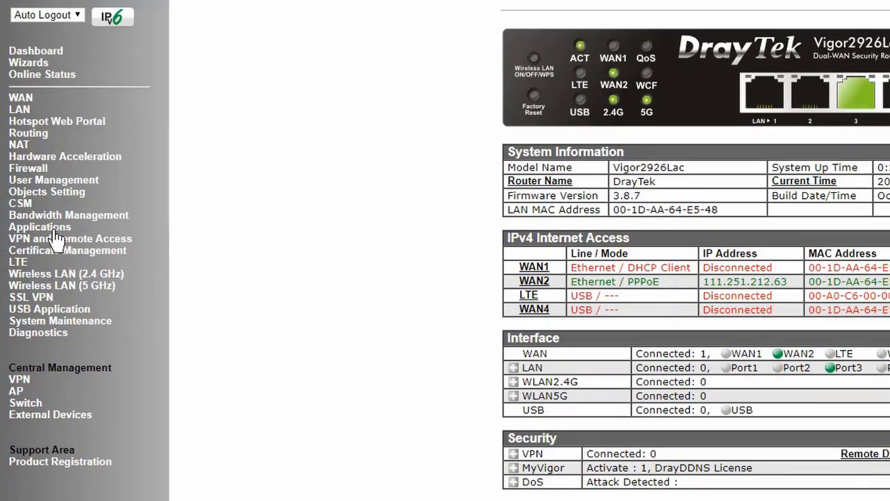
# - Enable Dynamic DNS Setup on the router and save the setting
pyautogui.click(54, 229)
pyautogui.click(53, 239)
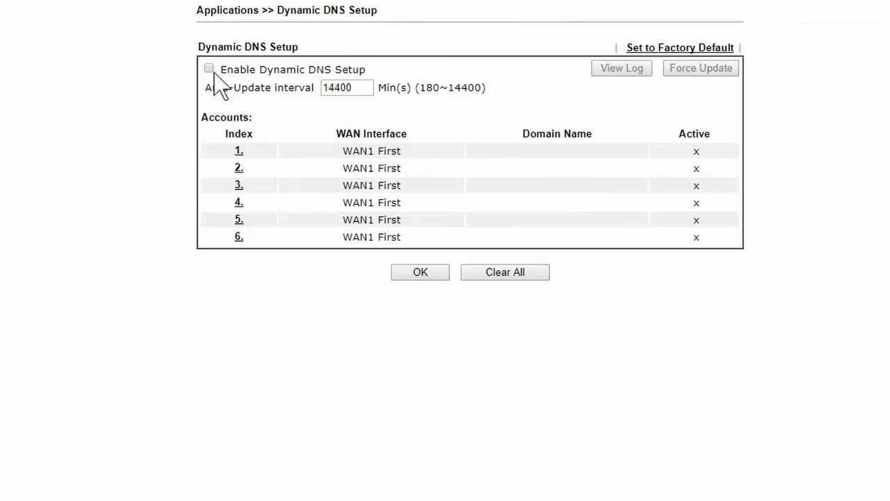
pyautogui.click(212, 69)
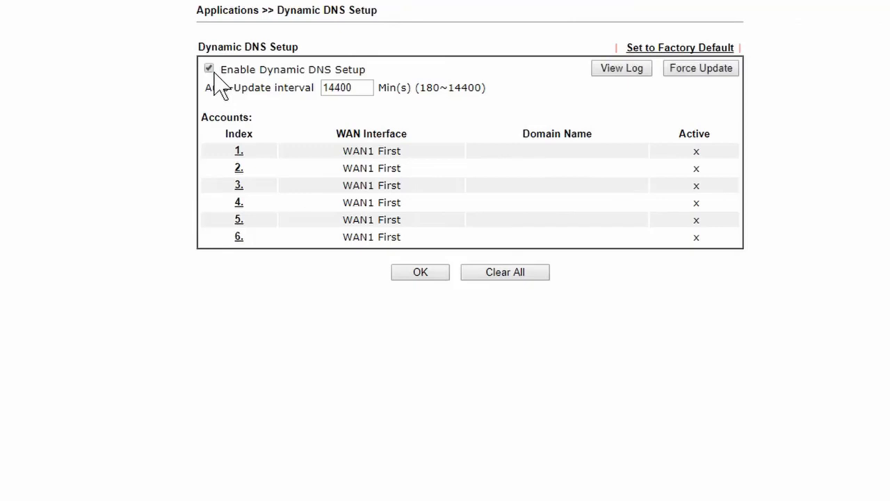
pyautogui.click(403, 273)
# - Enable dynamic DNS account 1 with service provider DrayDDNS (Global) on WAN 1 and WAN 2, and save it
pyautogui.click(237, 153)
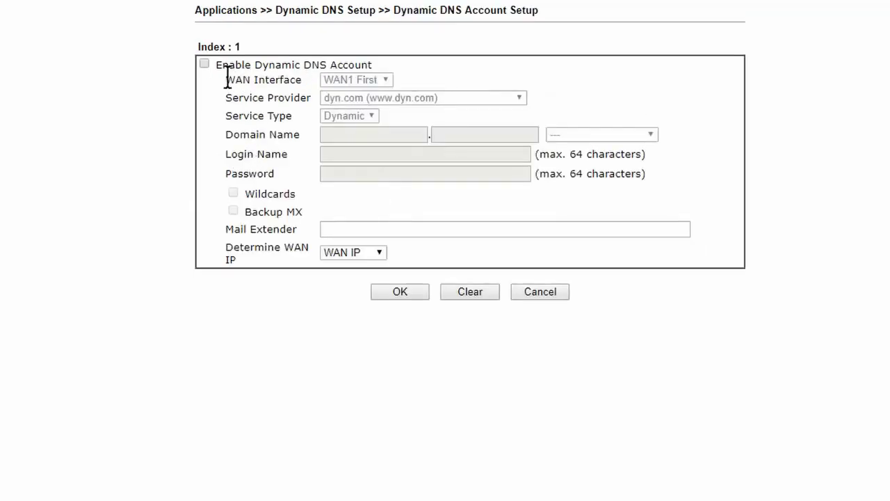
pyautogui.click(207, 66)
pyautogui.click(482, 98)
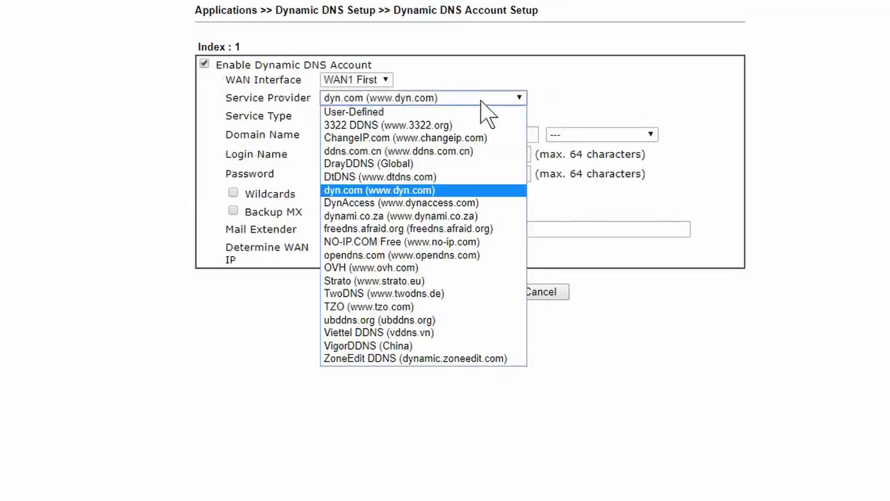
pyautogui.click(478, 178)
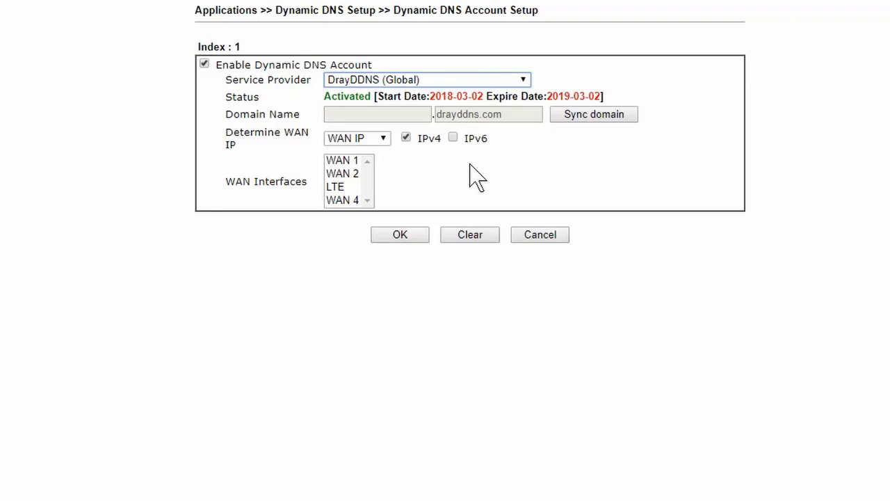
pyautogui.click(352, 175)
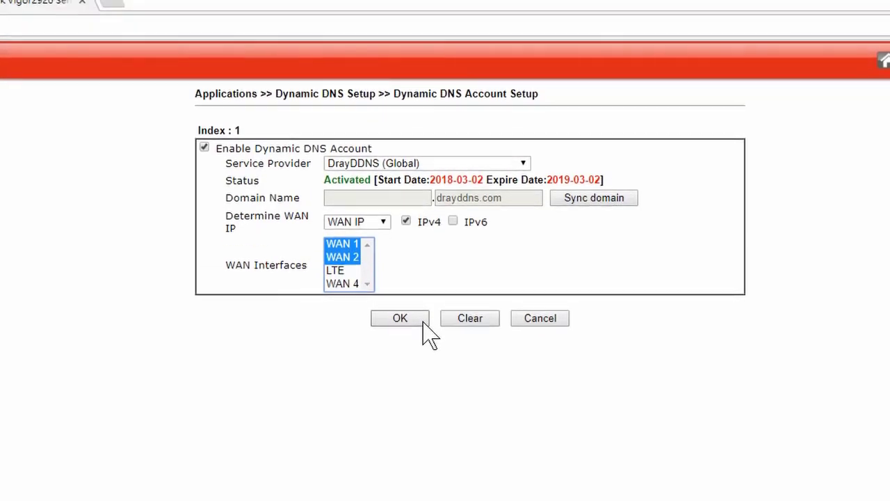
pyautogui.click(423, 327)
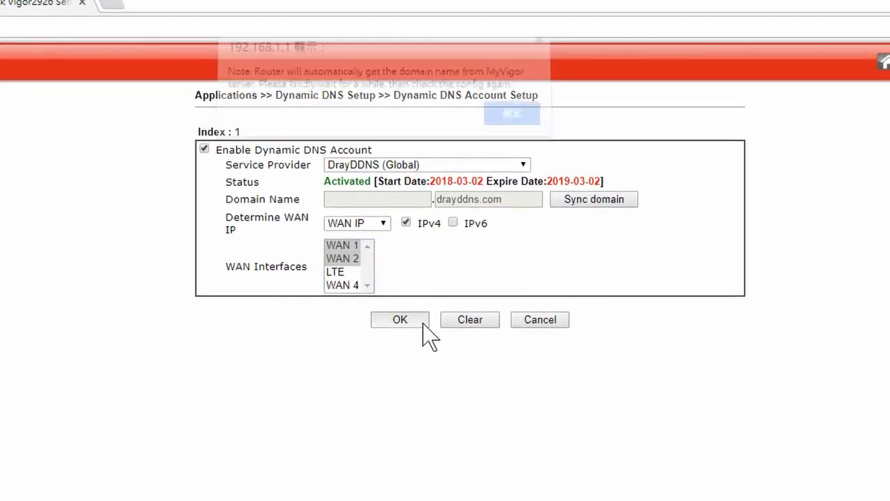
pyautogui.click(502, 121)
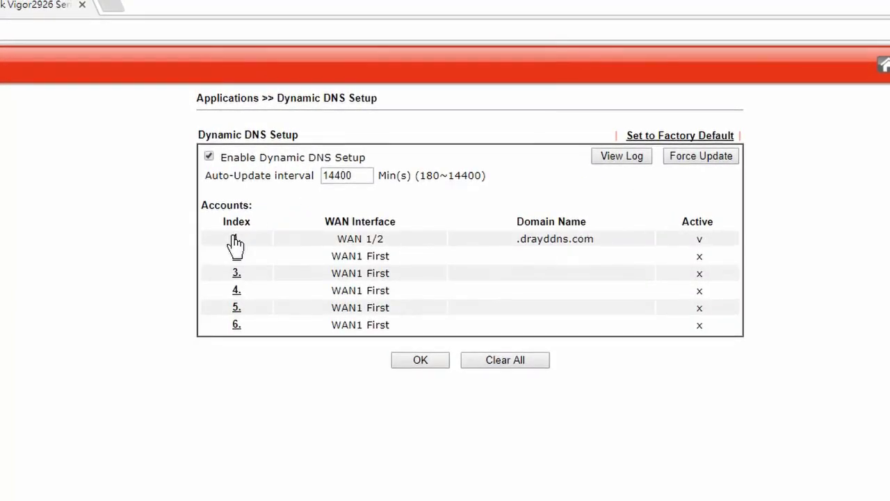
# - Copy the domain name from dynamic DNS account 1 and browse to demotest20180302.drayddns.com in a new tab
pyautogui.click(236, 239)
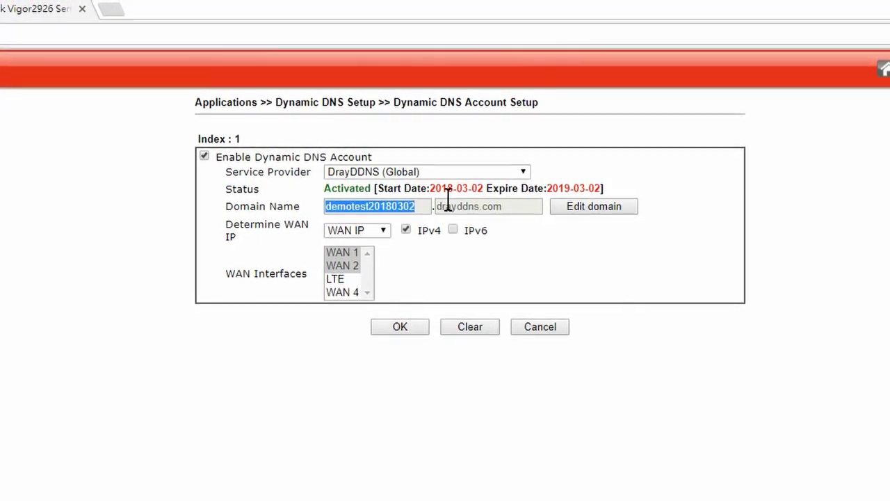
pyautogui.click(115, 12)
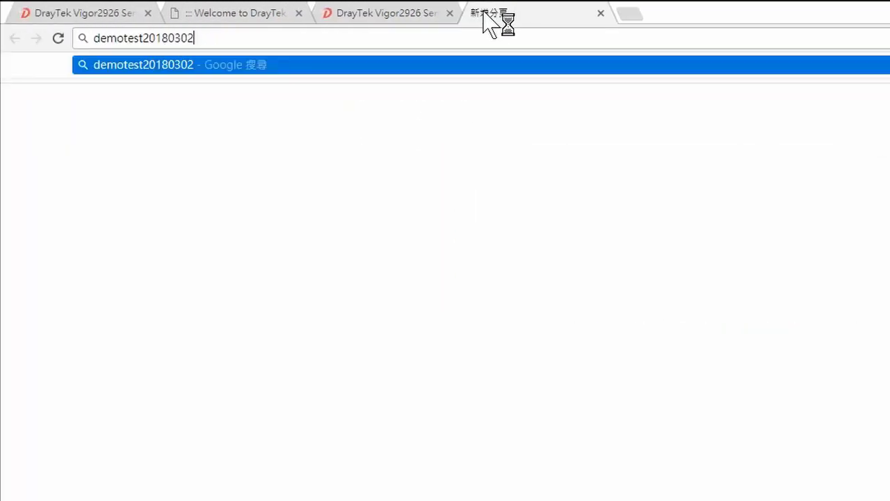
pyautogui.write('.')
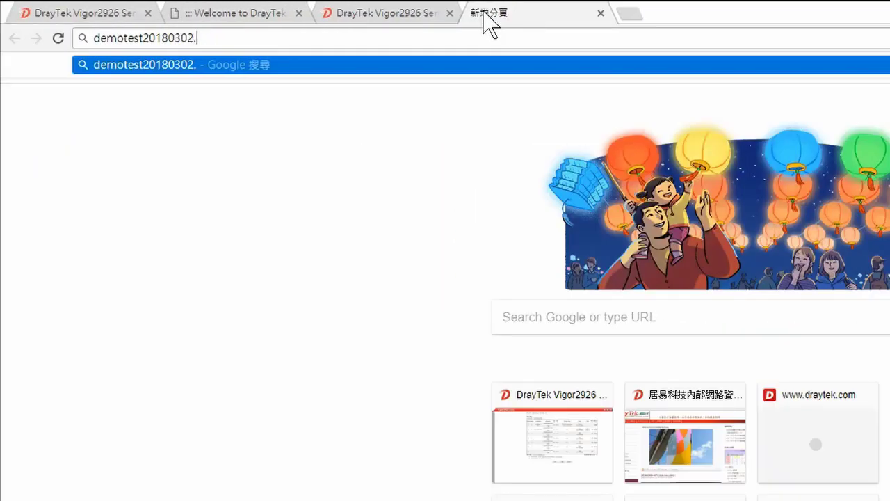
pyautogui.write('dra')
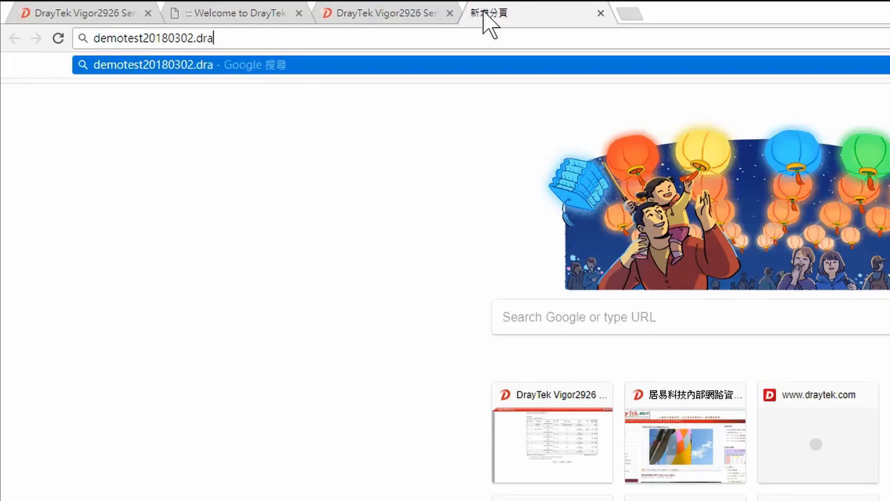
pyautogui.write('yddn')
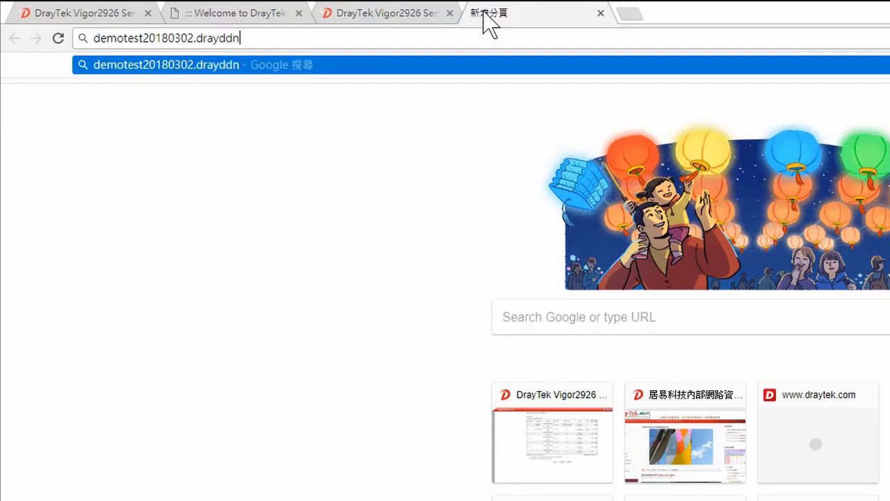
pyautogui.write('s.com')
pyautogui.press('Return')
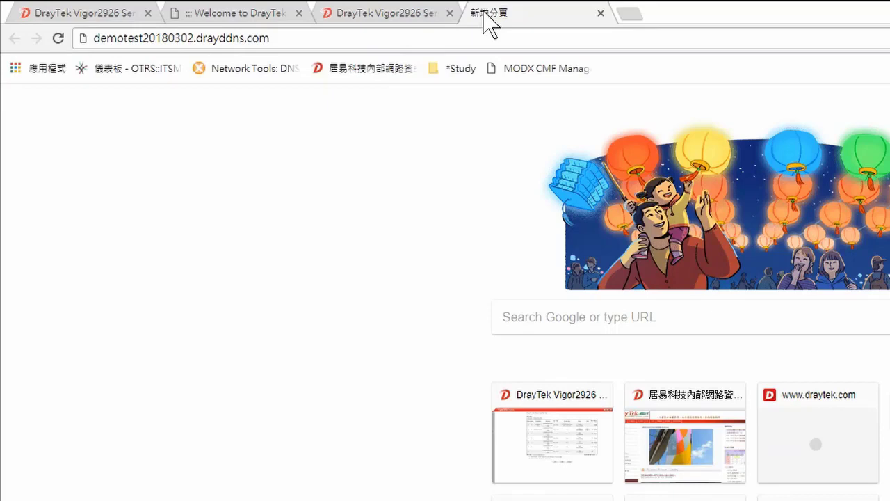